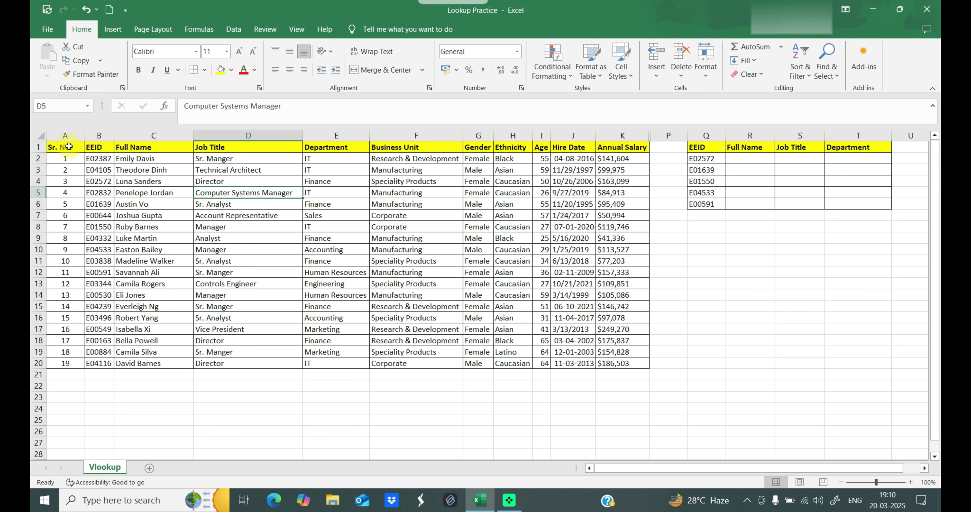
pyautogui.moveTo(68, 147); pyautogui.dragTo(626, 362)
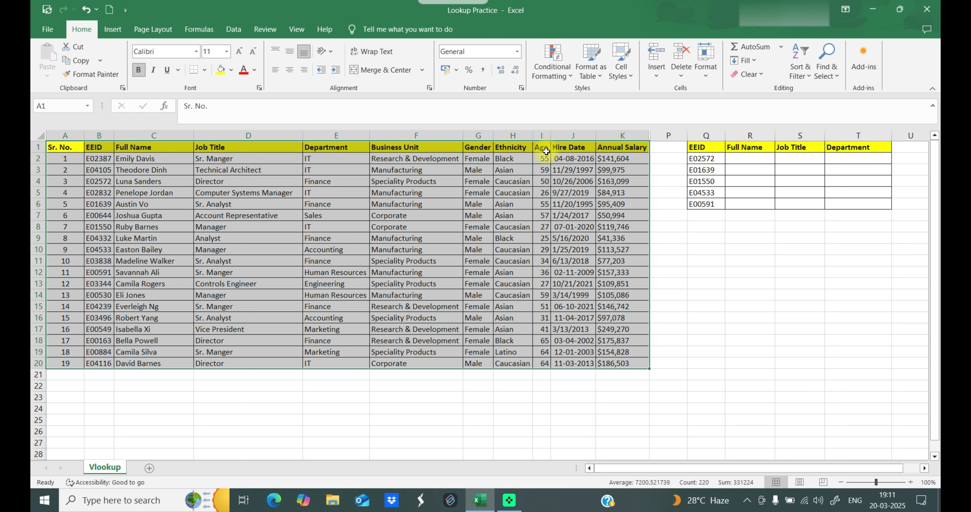
pyautogui.click(715, 146)
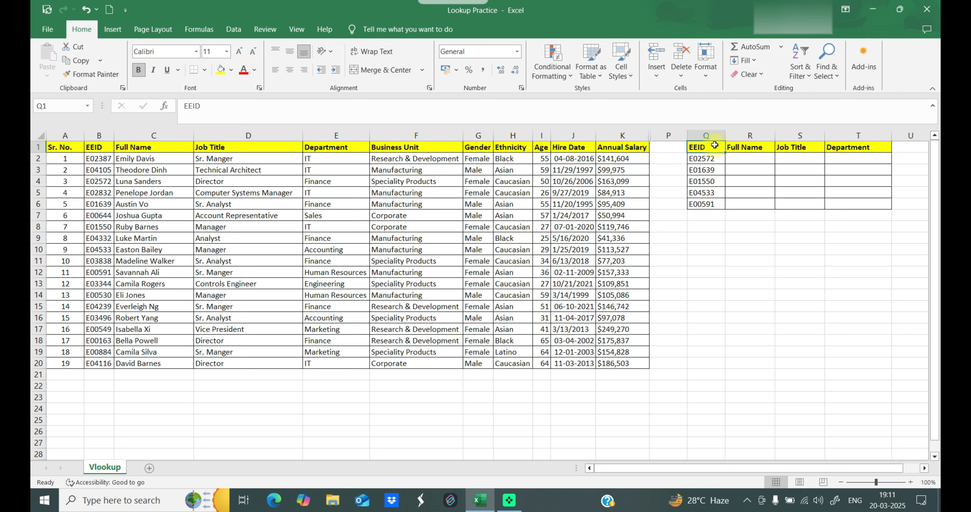
pyautogui.moveTo(715, 146); pyautogui.dragTo(715, 205)
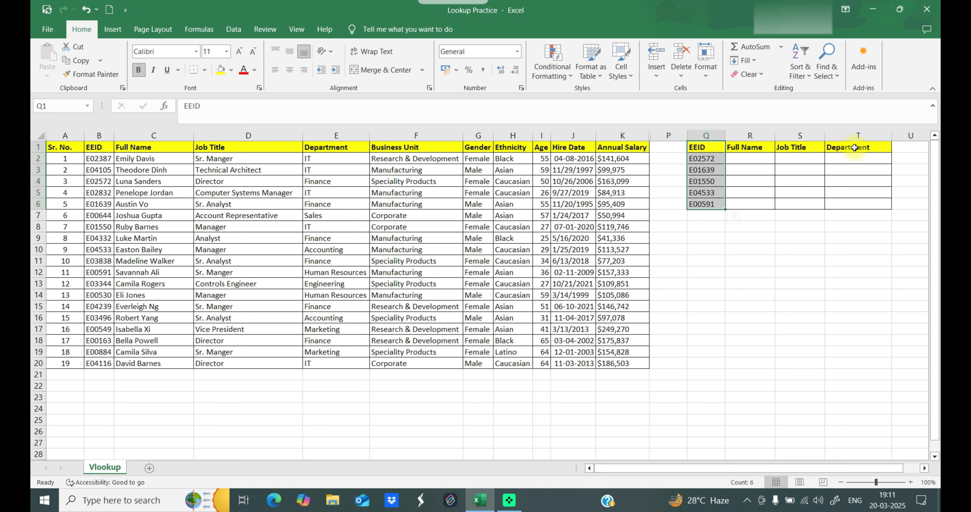
pyautogui.moveTo(61, 148); pyautogui.dragTo(656, 375)
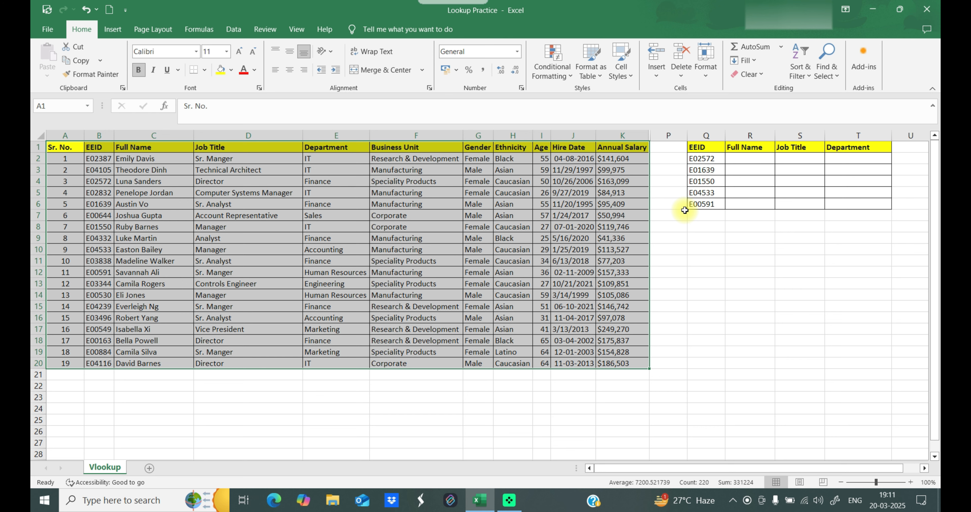
# Begin a VLOOKUP formula in R2 under Full Name, using $Q2 with its column locked as the lookup value.
pyautogui.click(756, 159)
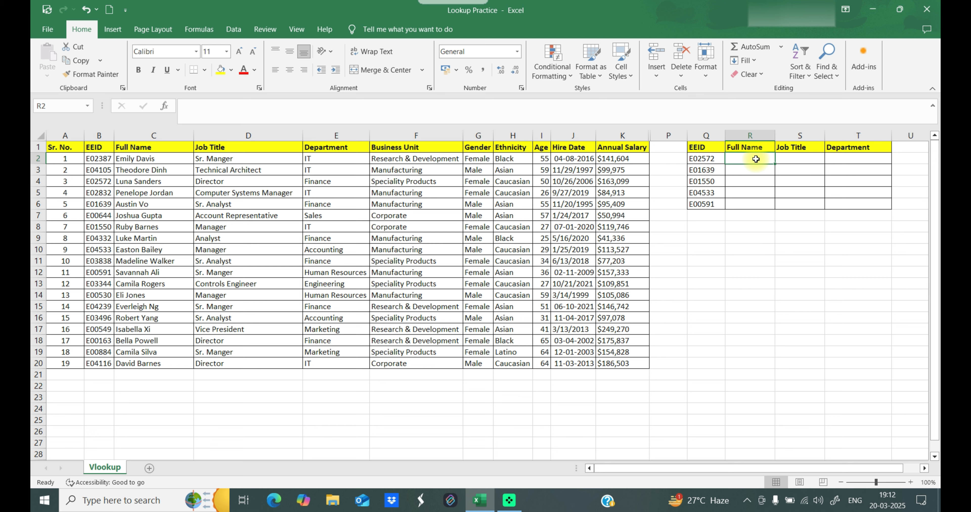
pyautogui.write('=VL')
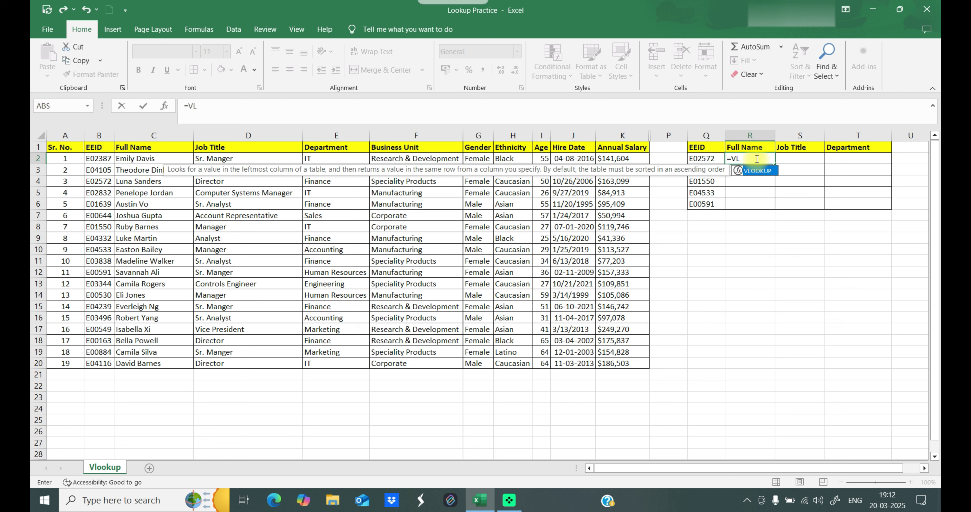
pyautogui.press('Tab')
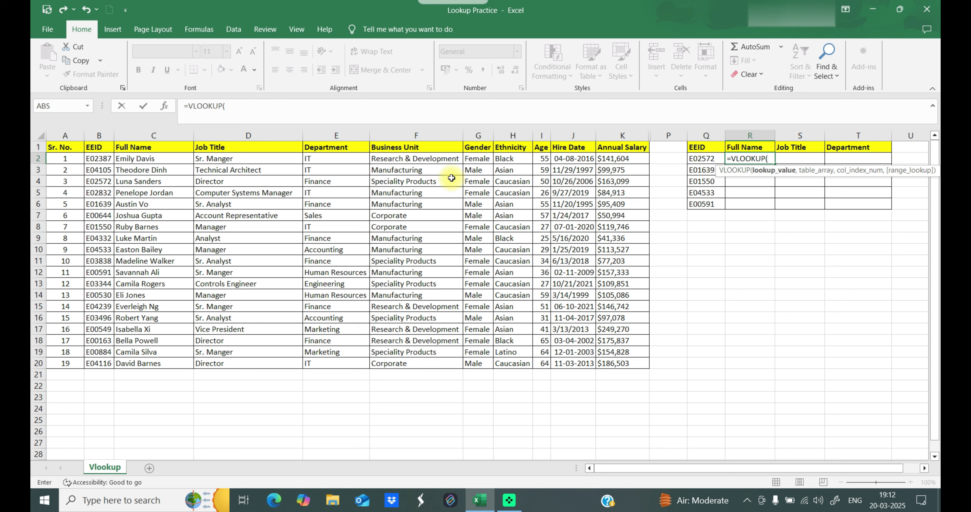
pyautogui.click(704, 158)
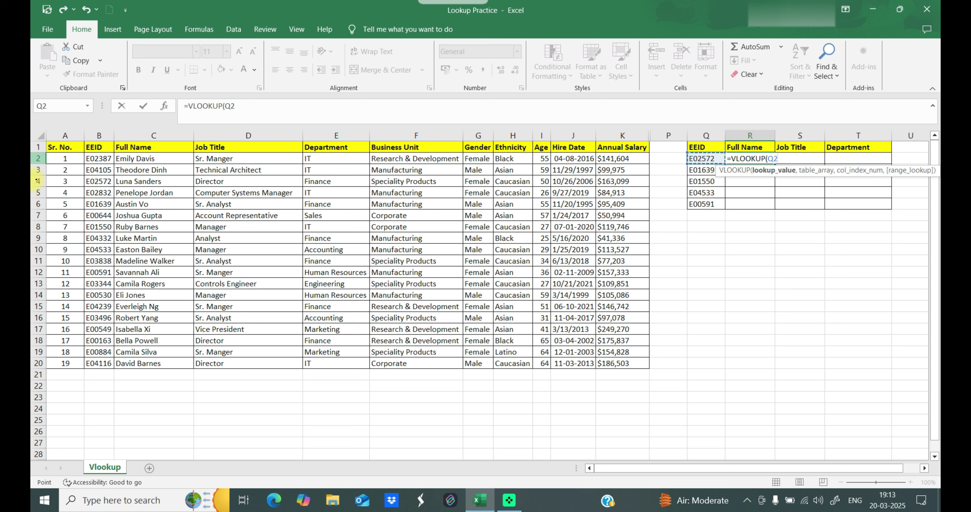
pyautogui.click(236, 107)
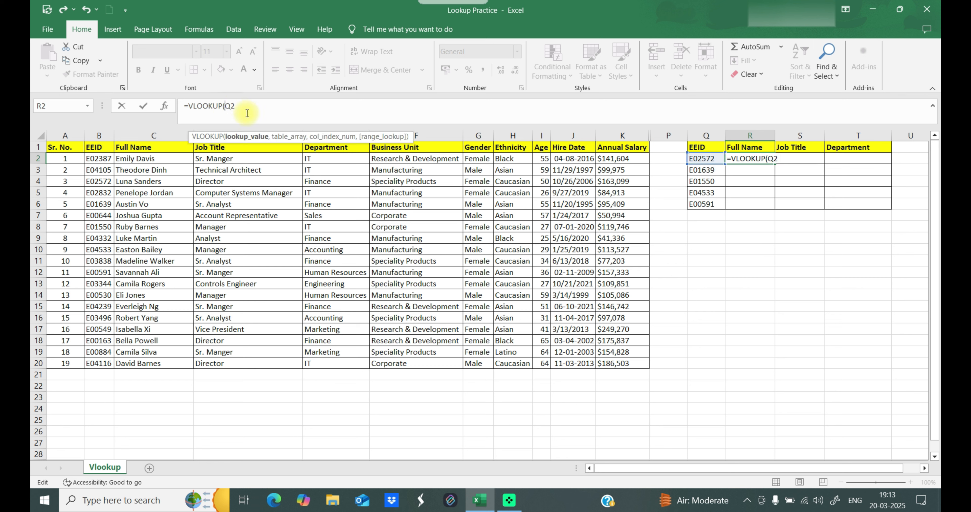
pyautogui.write('$Q2')
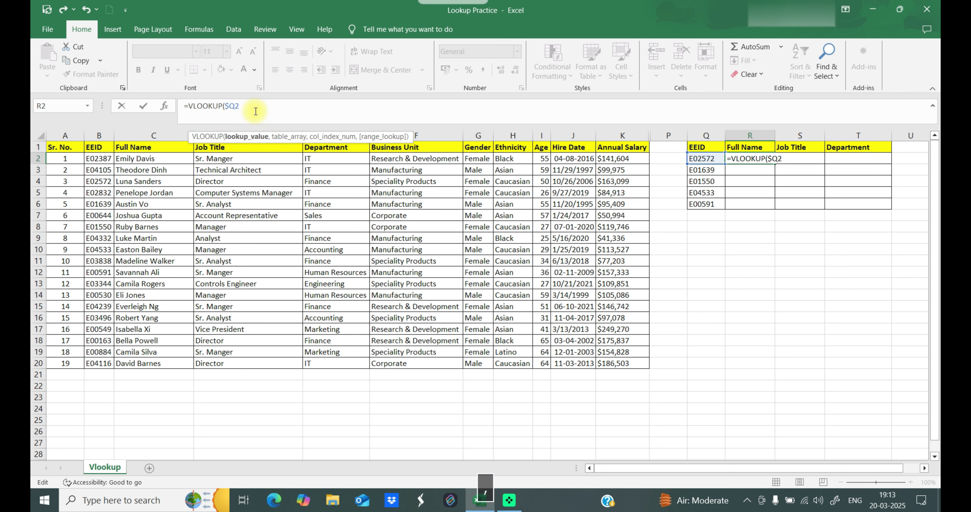
pyautogui.write(',')
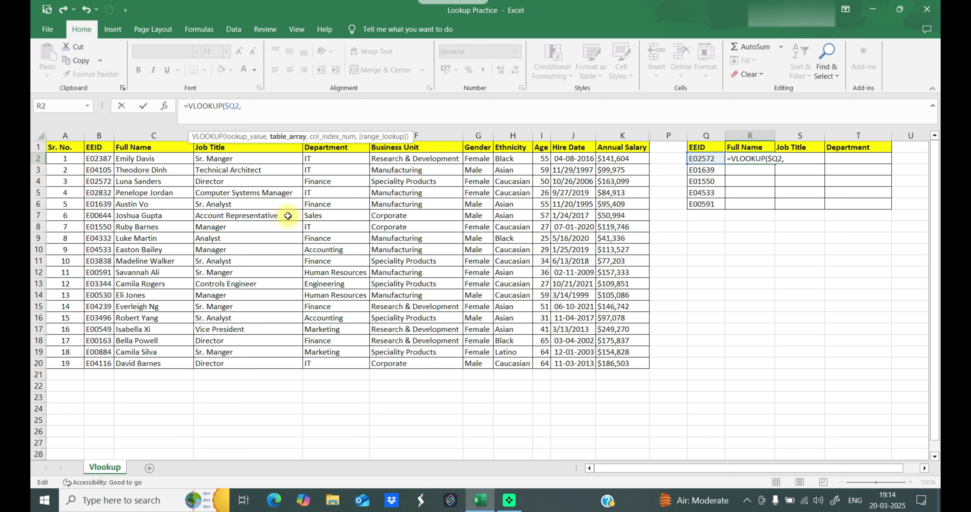
# Add B1:E20 of the employee table as the VLOOKUP table array, locked as the absolute range $B$1:$E$20.
pyautogui.click(97, 148)
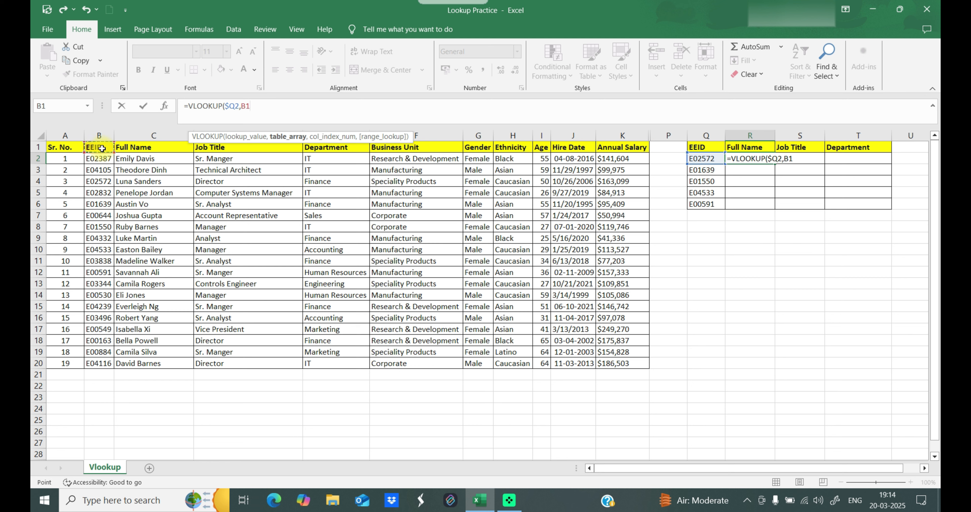
pyautogui.moveTo(101, 149); pyautogui.dragTo(340, 363)
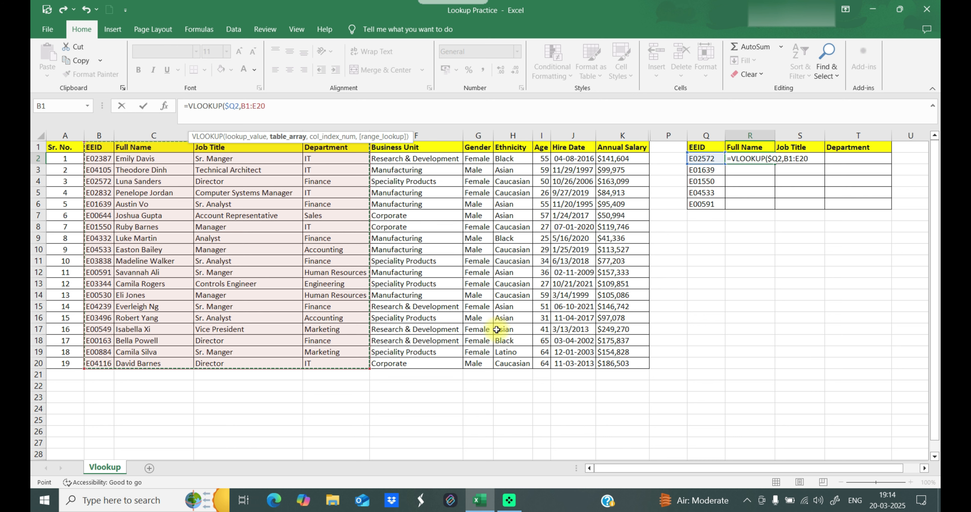
pyautogui.press('F4')
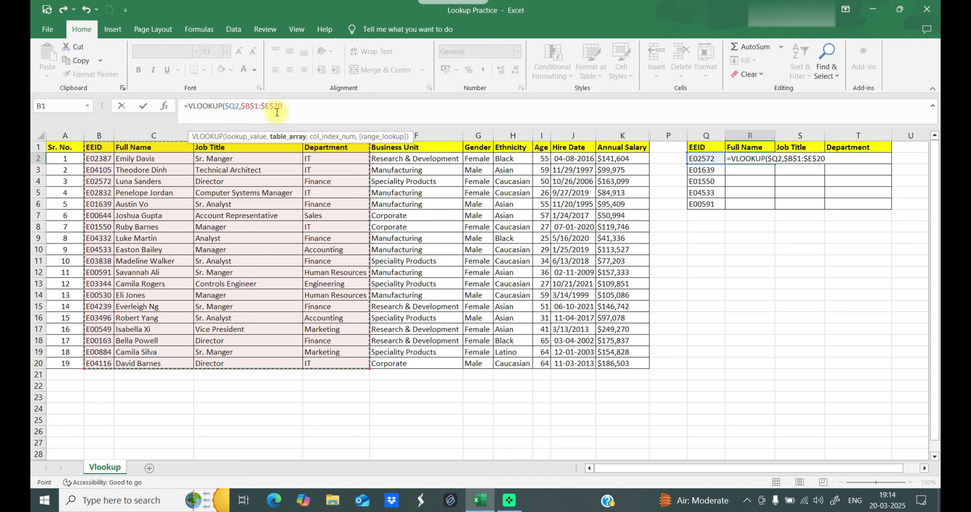
pyautogui.write(',')
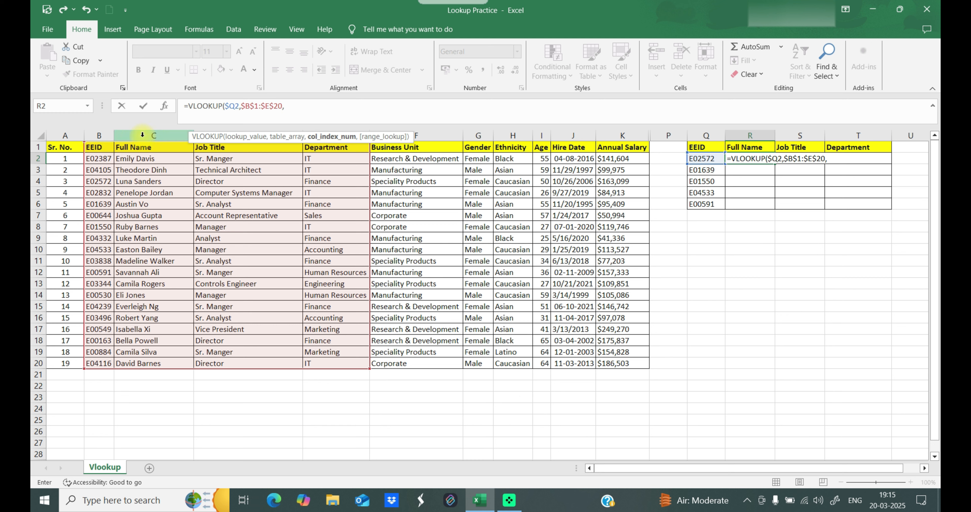
# Complete the R2 formula with column index 2 and FALSE for an exact match, and enter it.
pyautogui.write('2')
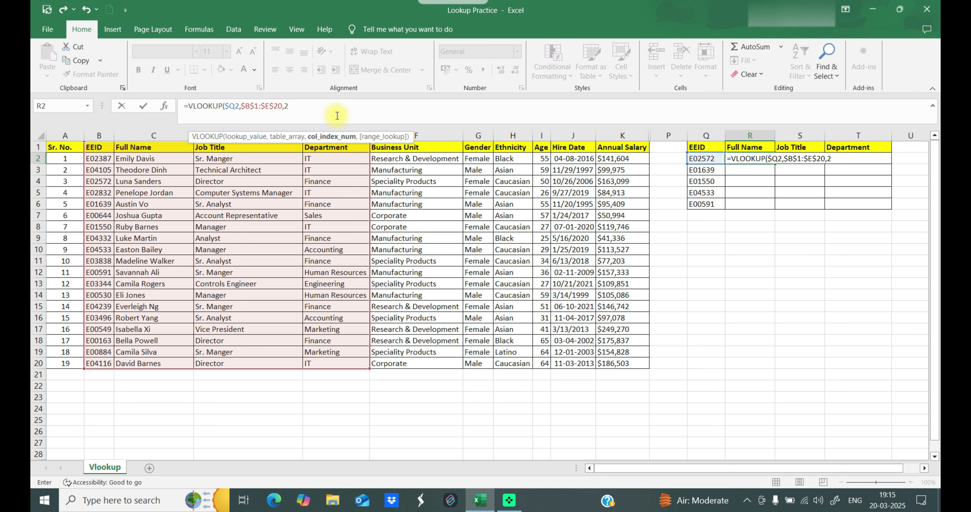
pyautogui.write(',')
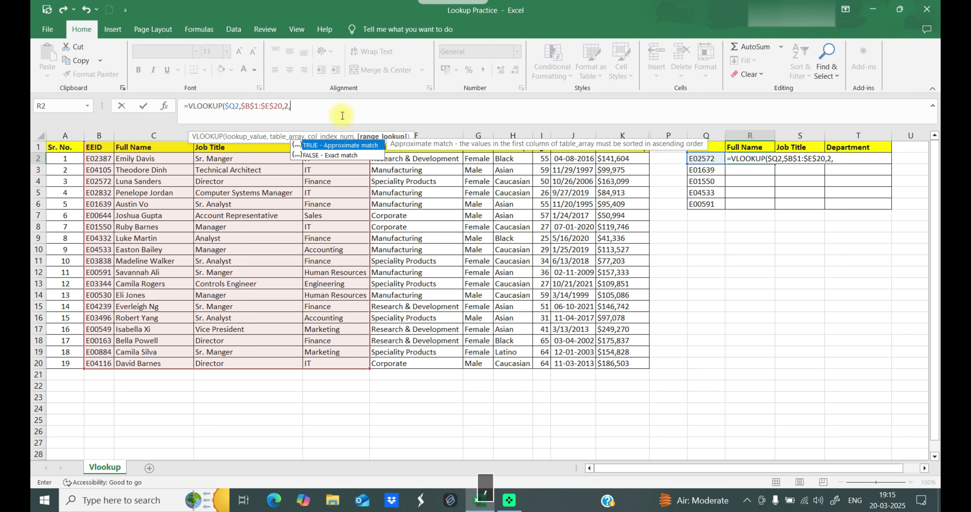
pyautogui.click(345, 159)
pyautogui.press('Tab')
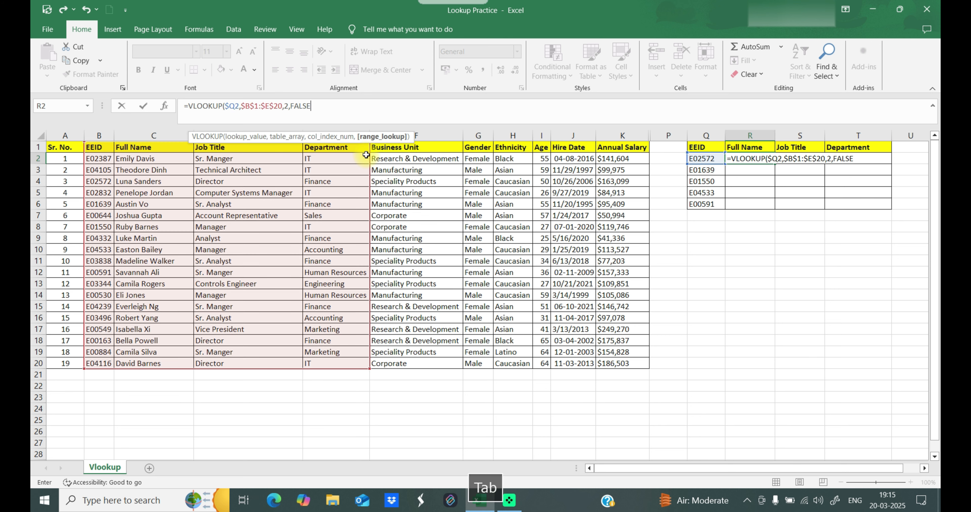
pyautogui.write(')')
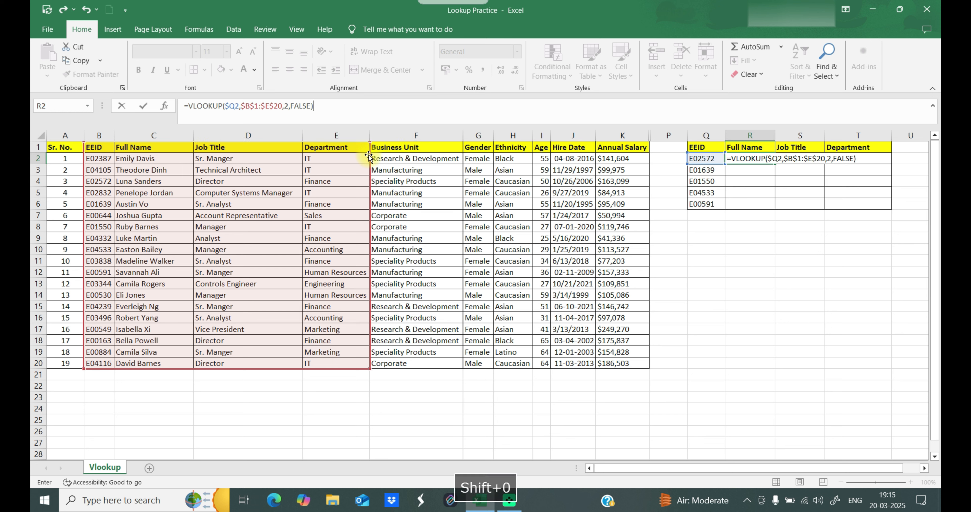
pyautogui.press('Tab')
# Fill the Full Name formula from R2 down to R6 and autofit the width of column R.
pyautogui.click(754, 161)
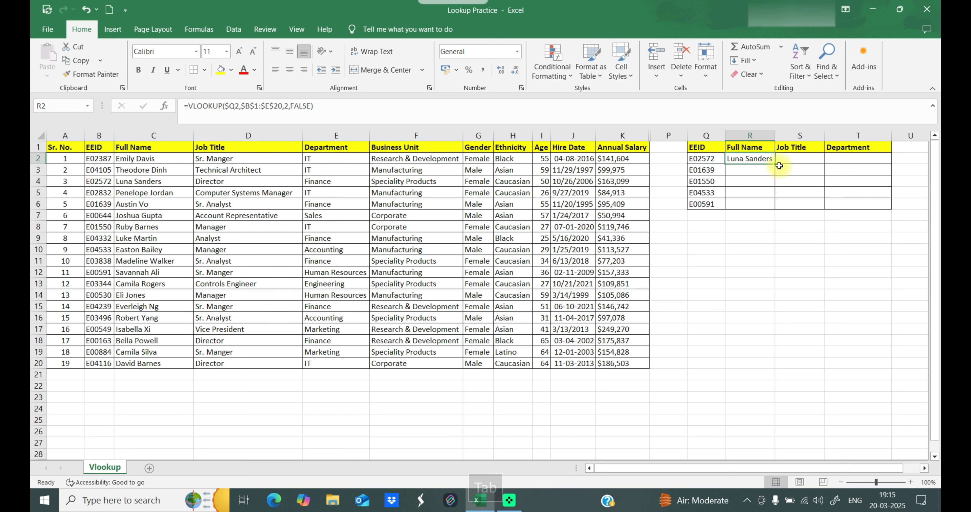
pyautogui.moveTo(775, 164); pyautogui.dragTo(774, 206)
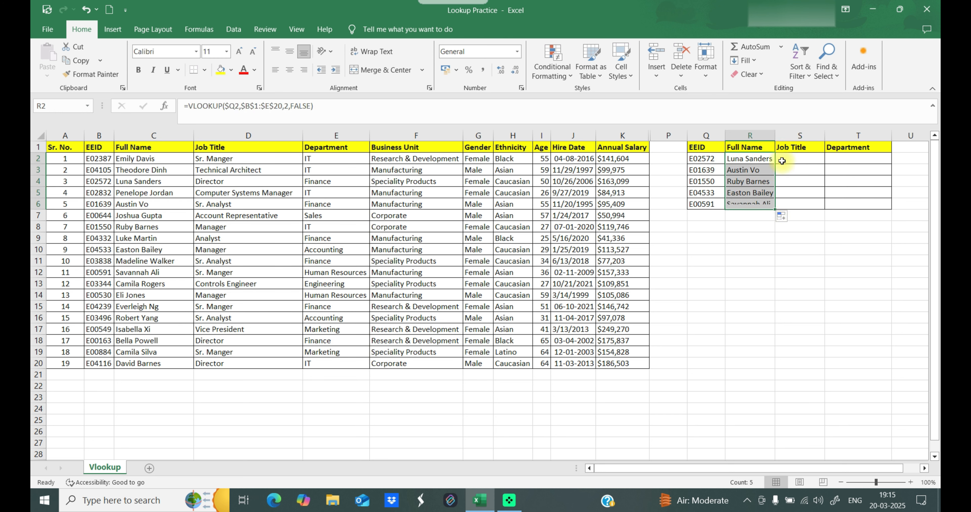
pyautogui.click(786, 157)
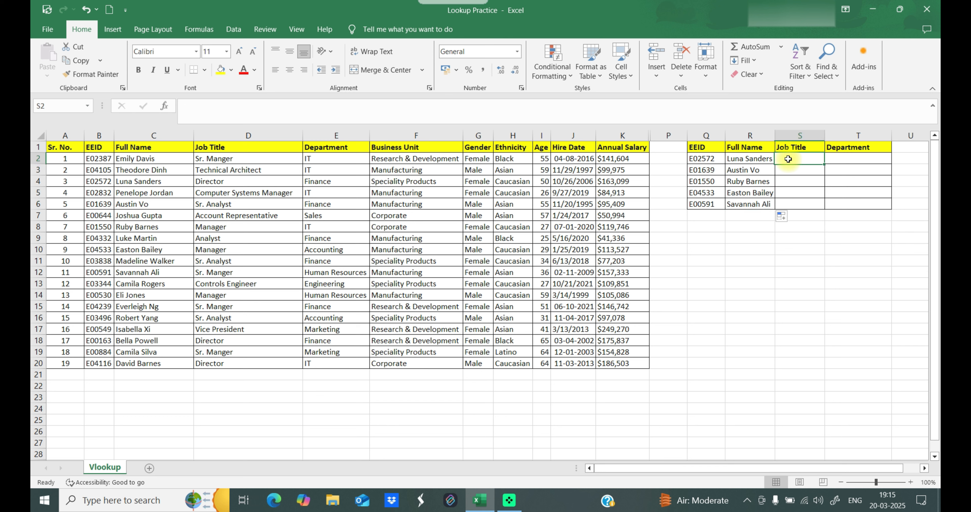
pyautogui.doubleClick(775, 135)
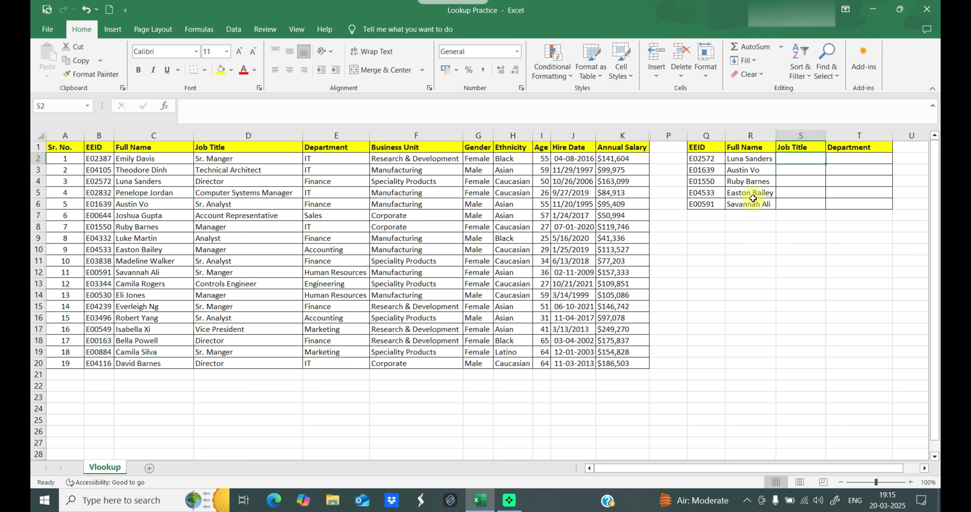
# Copy the VLOOKUP formula from R2 across to S2 and T2 under Job Title and Department.
pyautogui.click(758, 160)
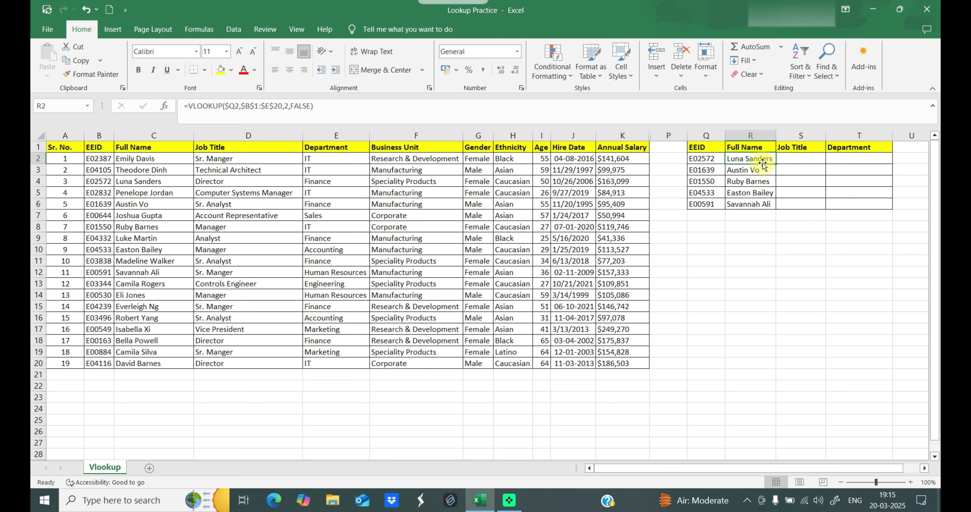
pyautogui.moveTo(777, 164); pyautogui.dragTo(850, 158)
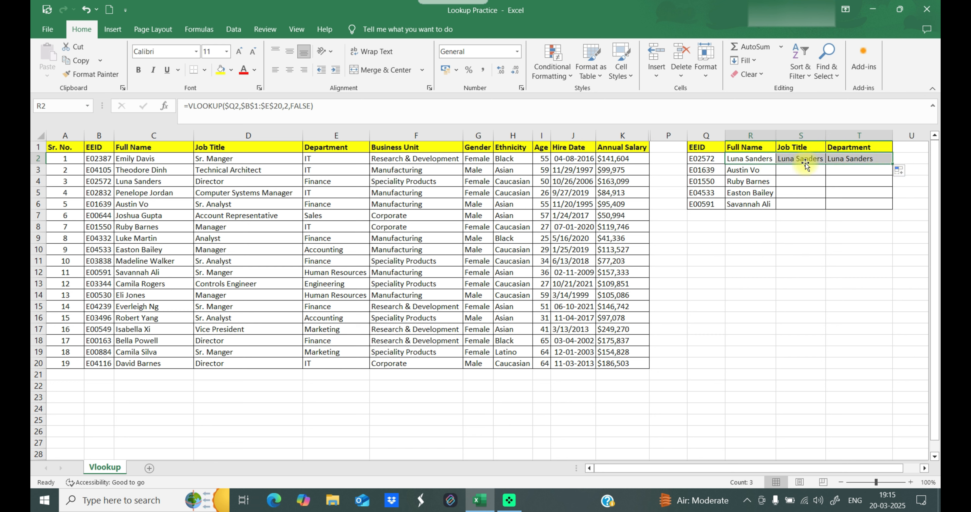
pyautogui.click(860, 181)
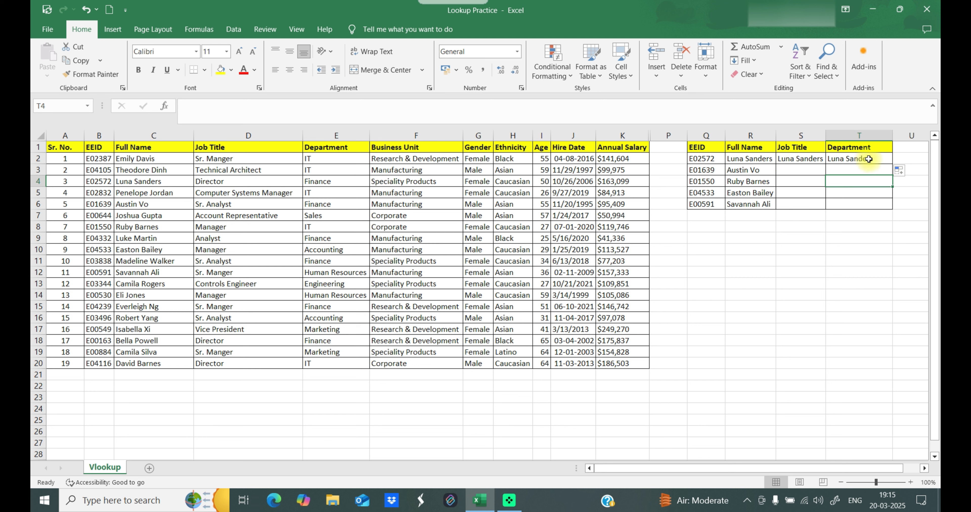
# Set the column index of the Job Title VLOOKUP in S2 to 3.
pyautogui.click(805, 160)
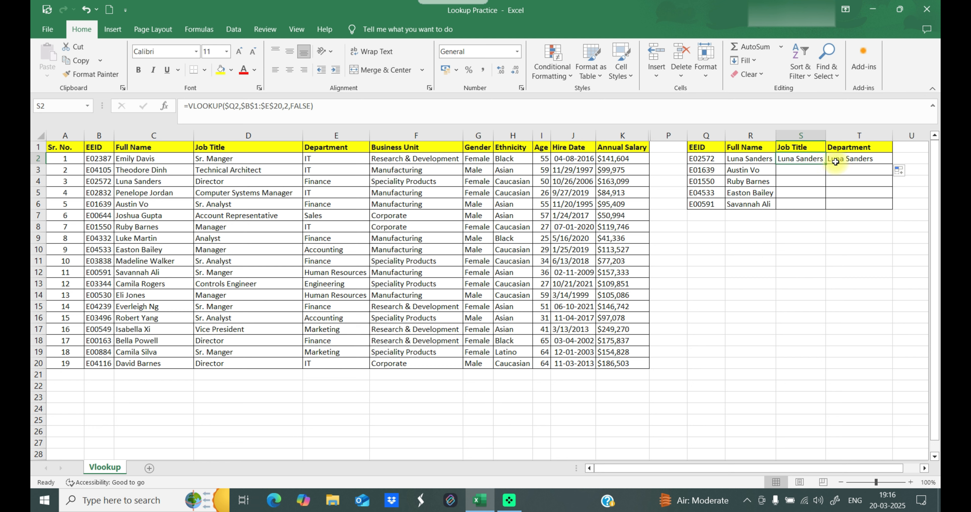
pyautogui.click(288, 106)
pyautogui.press('BackSpace')
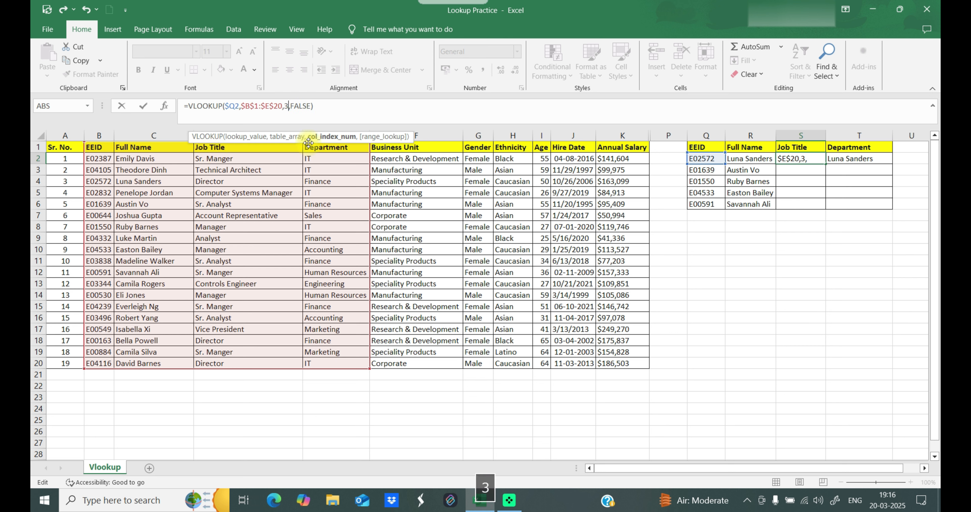
pyautogui.write('3')
pyautogui.press('Return')
# Set the column index of the Department VLOOKUP in T2 to 4.
pyautogui.click(867, 160)
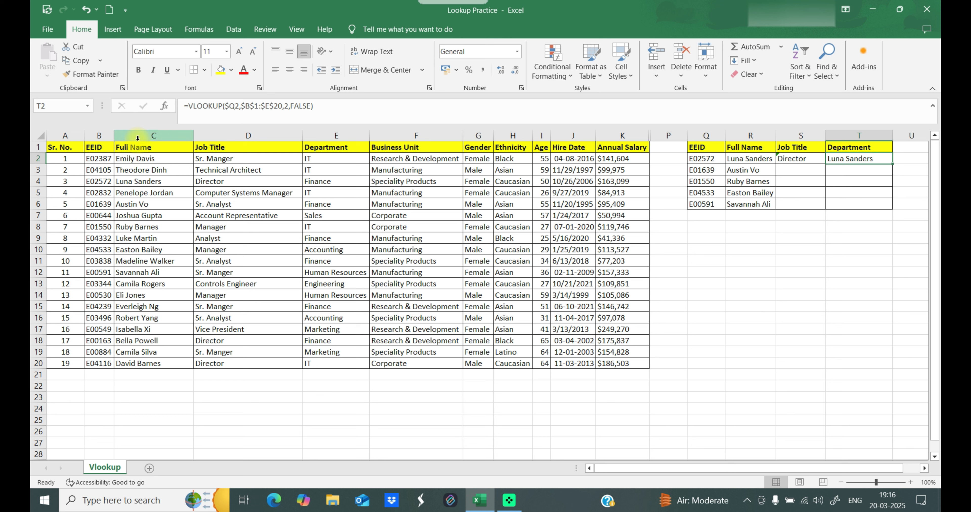
pyautogui.click(290, 106)
pyautogui.press('BackSpace')
pyautogui.write('4')
pyautogui.press('Return')
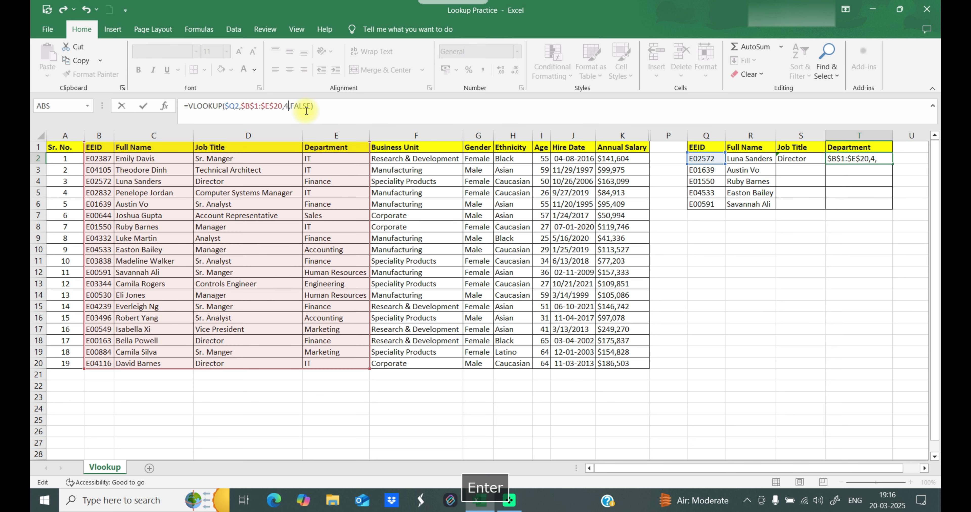
# Fill the Job Title and Department formulas from S2 and T2 down to row 6.
pyautogui.click(797, 156)
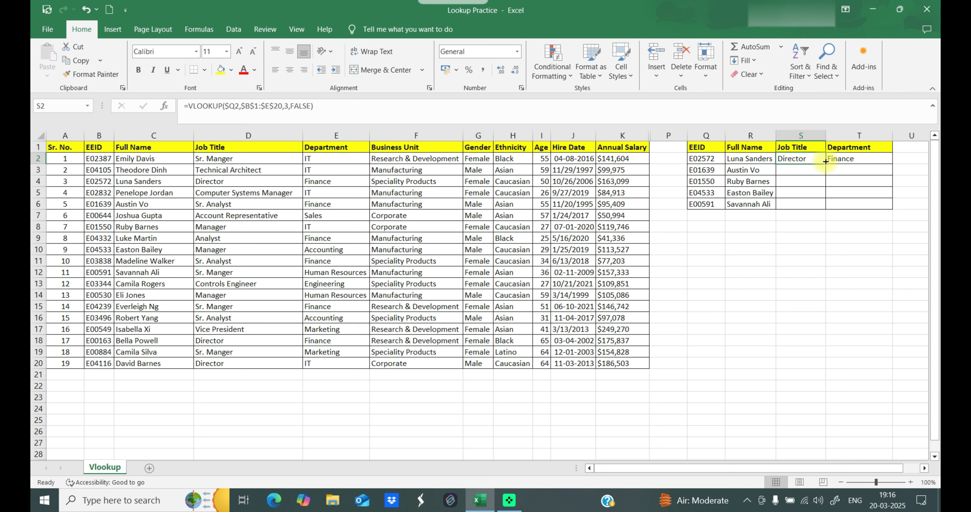
pyautogui.doubleClick(826, 163)
pyautogui.click(890, 163)
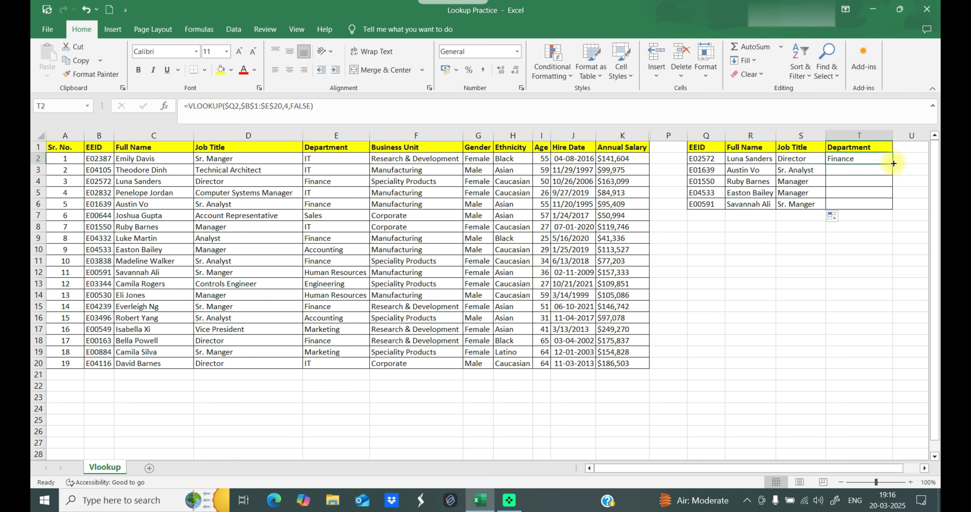
pyautogui.doubleClick(893, 164)
pyautogui.click(864, 235)
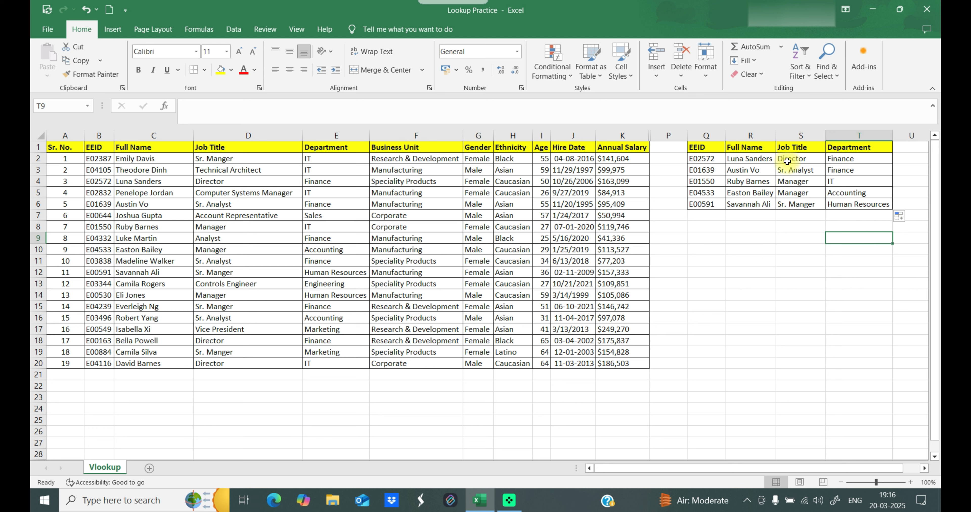
# Clear the existing Full Name, Job Title and Department results from R2:T6 in the lookup table.
pyautogui.click(796, 158)
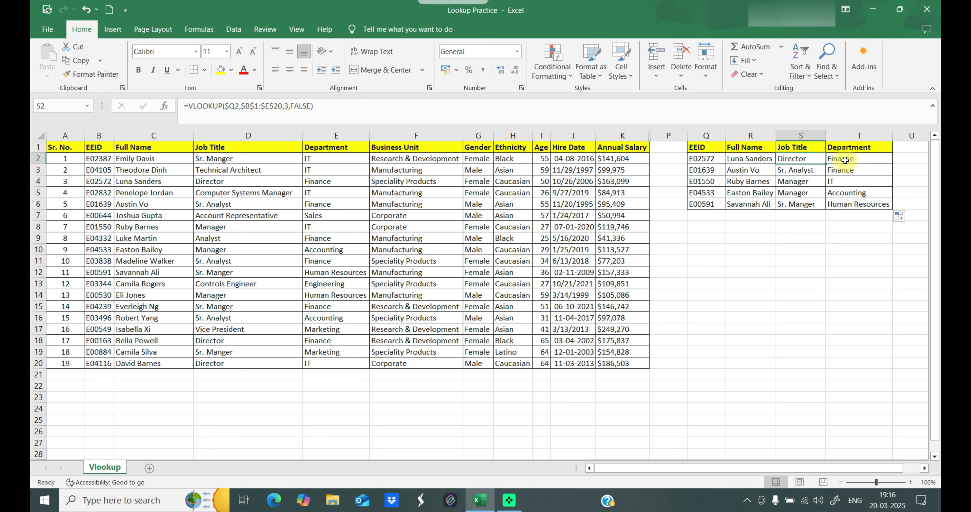
pyautogui.moveTo(748, 158); pyautogui.dragTo(858, 206)
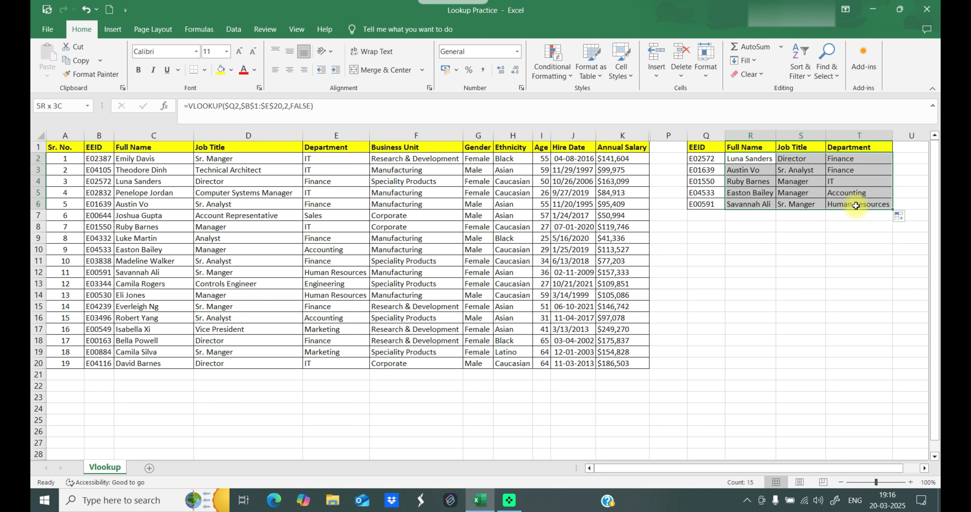
pyautogui.press('Delete')
# Start a VLOOKUP formula in R2 with the column-locked employee ID $Q2 as its lookup value.
pyautogui.click(767, 155)
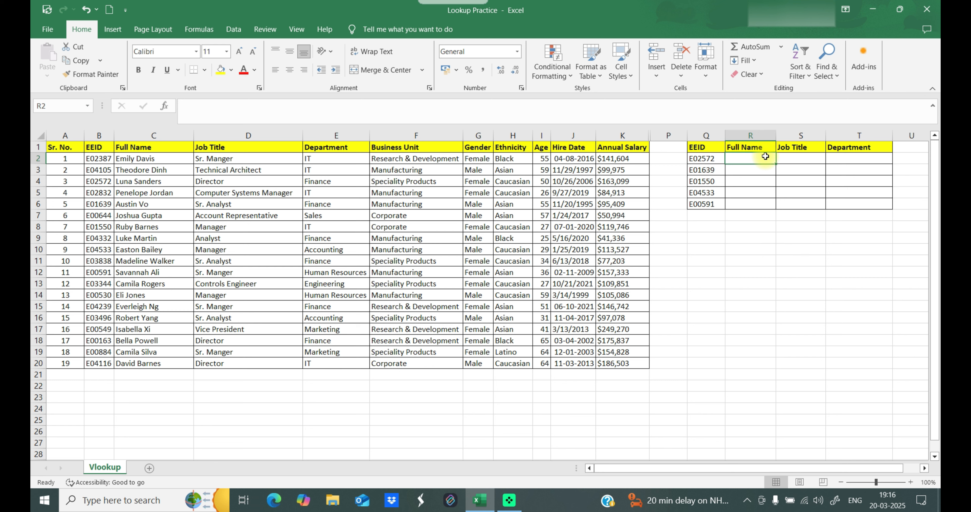
pyautogui.write('=')
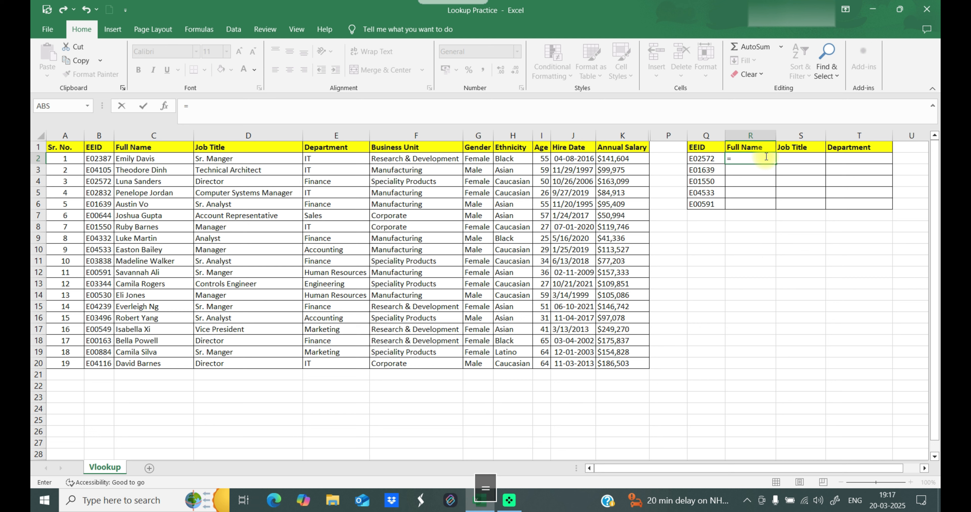
pyautogui.write('VL')
pyautogui.press('Tab')
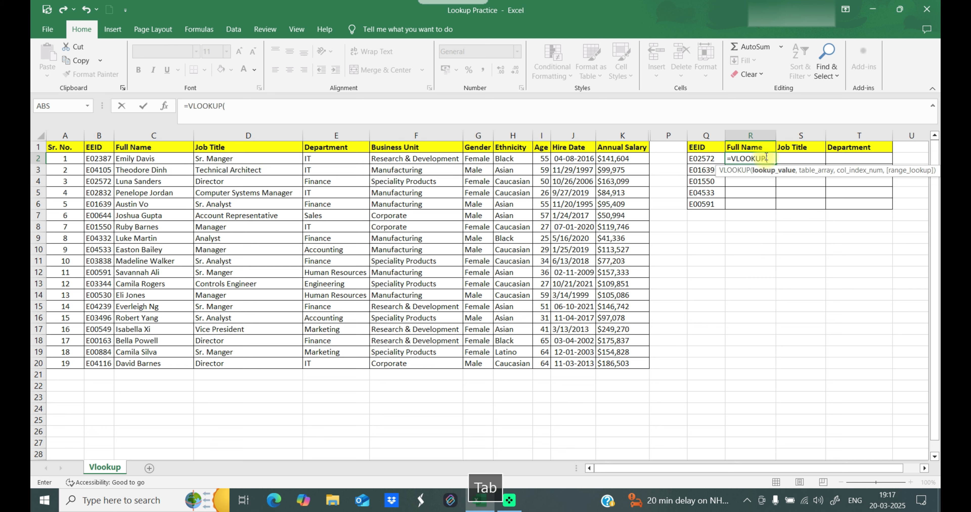
pyautogui.click(702, 158)
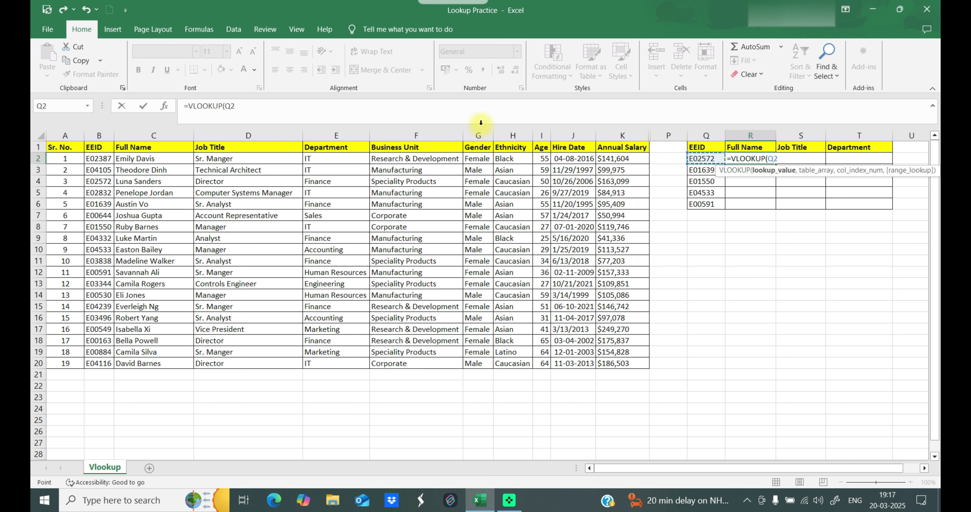
pyautogui.click(230, 106)
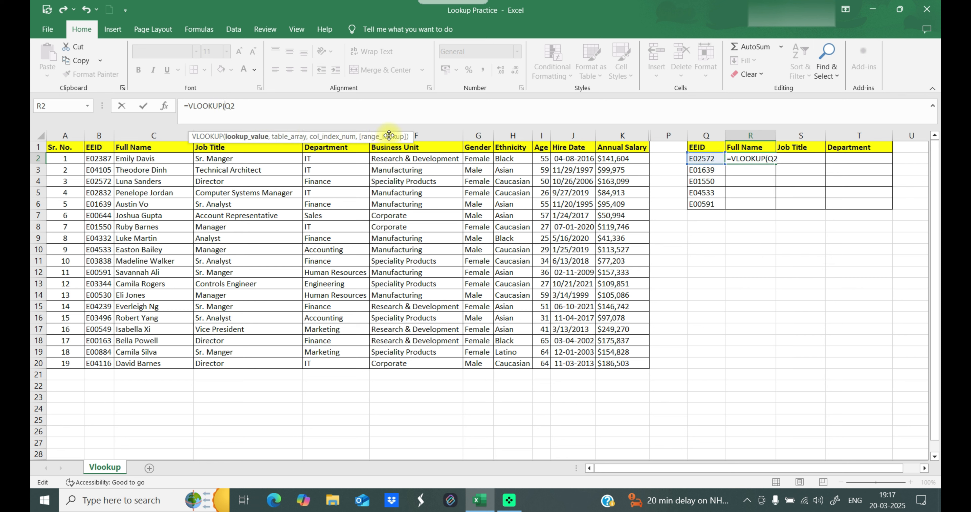
pyautogui.write('$Q2')
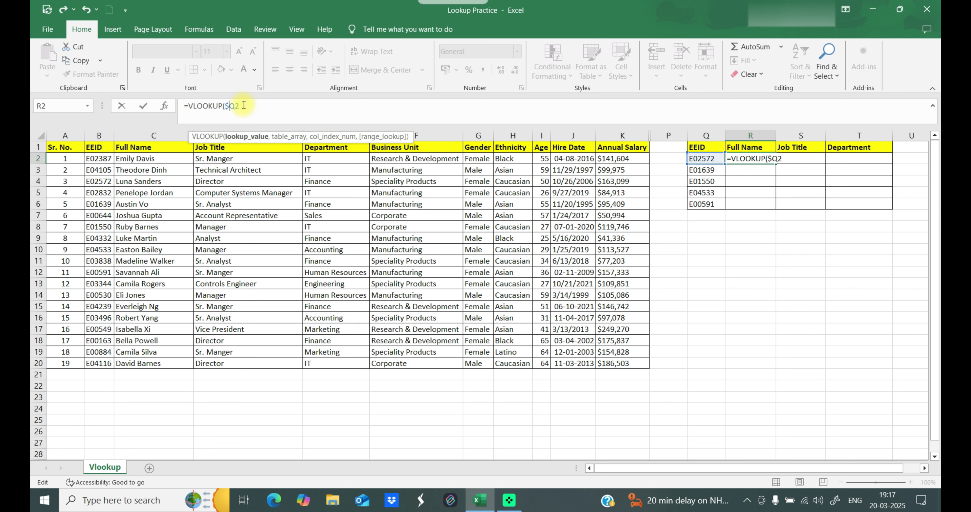
pyautogui.write(',')
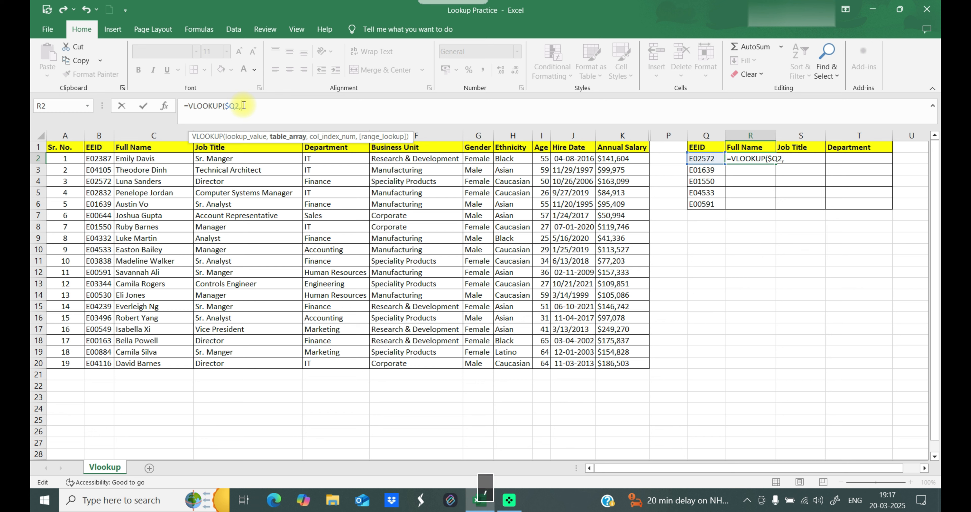
# Set the VLOOKUP table array to the absolute range $B$1:$E$20 of the main employee table.
pyautogui.moveTo(97, 147); pyautogui.dragTo(359, 365)
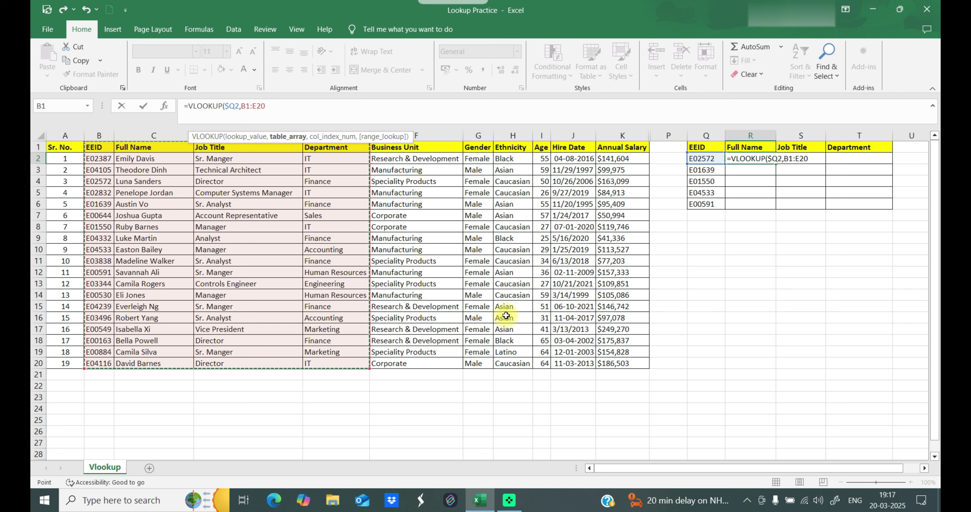
pyautogui.press('F4')
pyautogui.write(',')
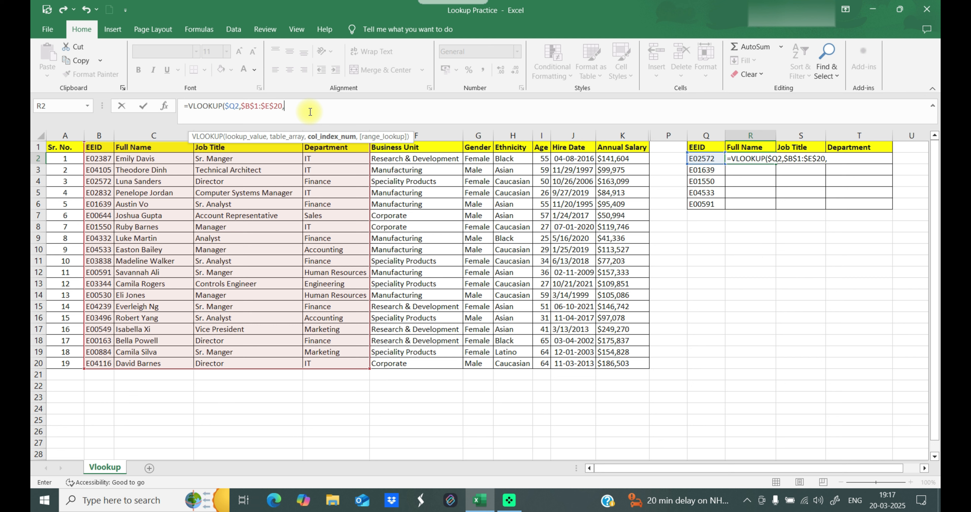
# Nest MATCH(R$1,$B$1:$E$1,0) as the column index of the VLOOKUP, matching the header exactly.
pyautogui.write('MATCH')
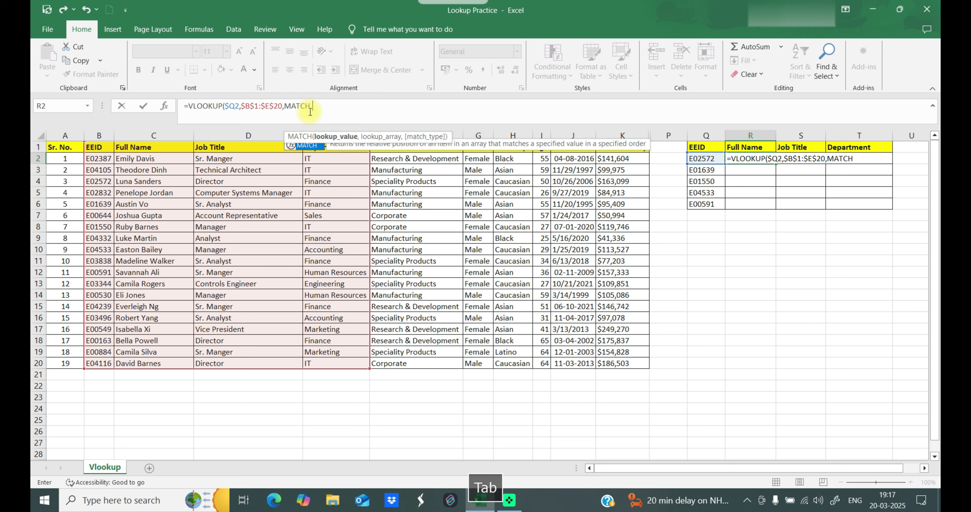
pyautogui.press('Tab')
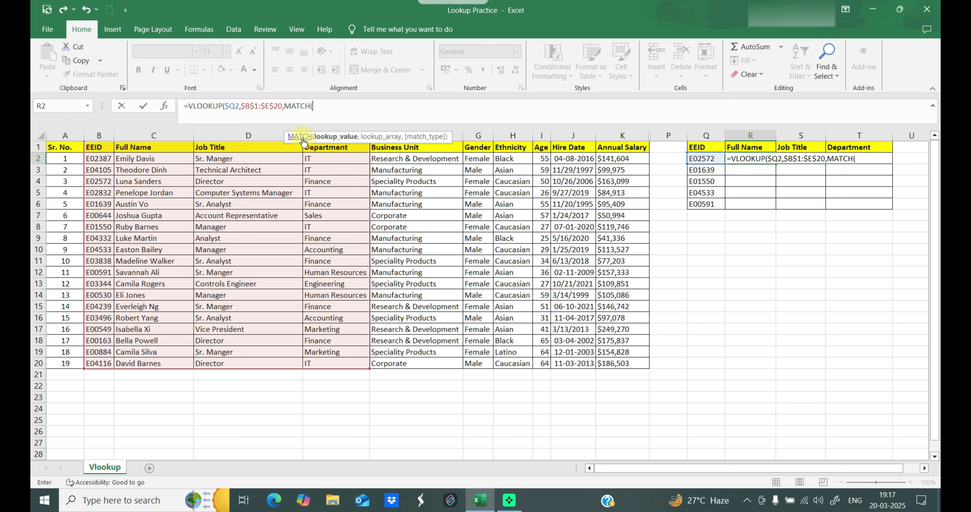
pyautogui.click(750, 147)
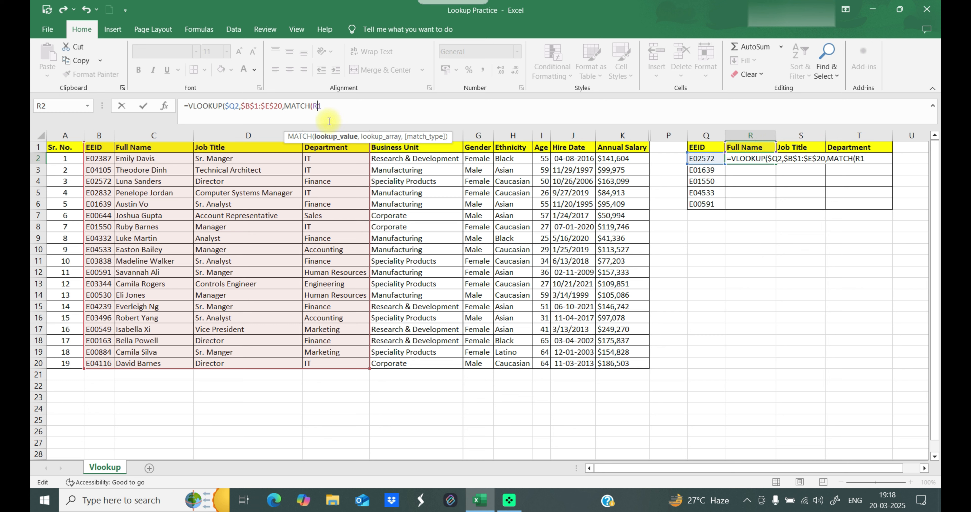
pyautogui.write('$1,')
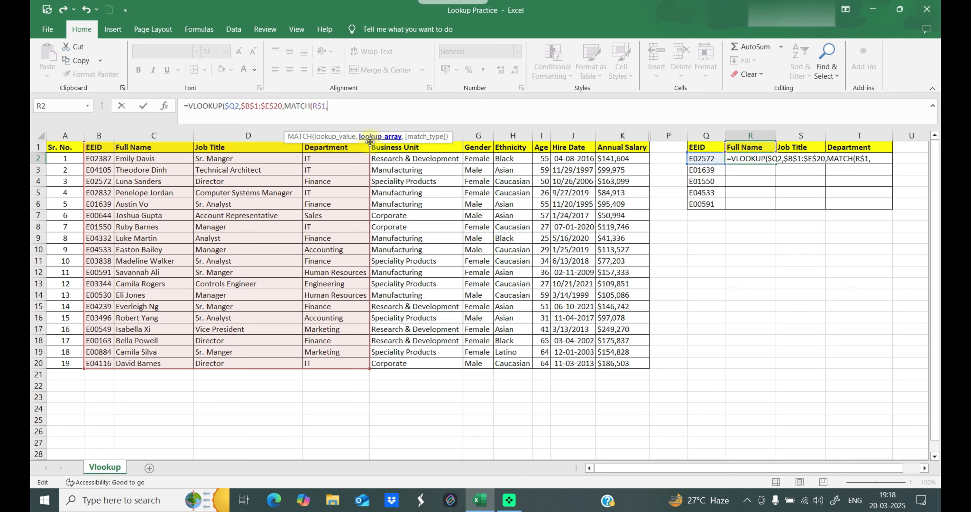
pyautogui.moveTo(97, 147); pyautogui.dragTo(338, 143)
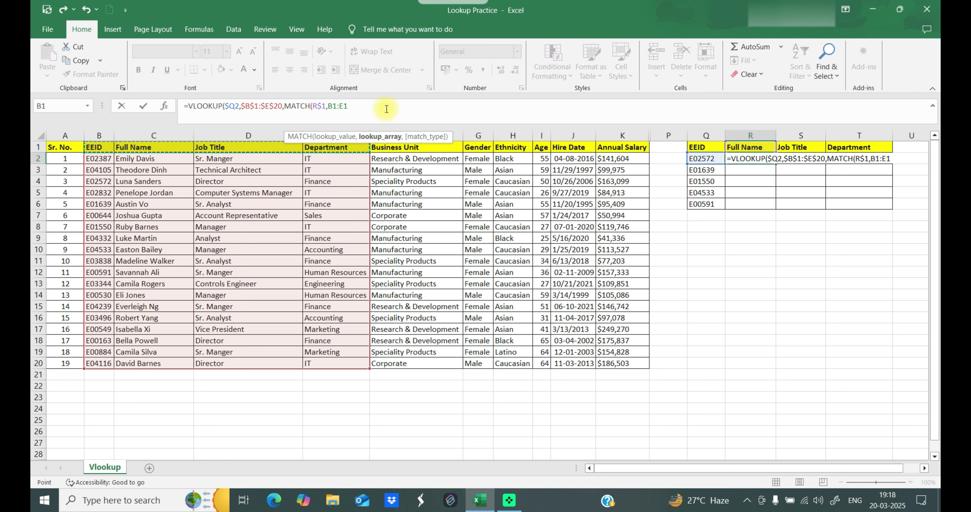
pyautogui.press('F4')
pyautogui.write(',')
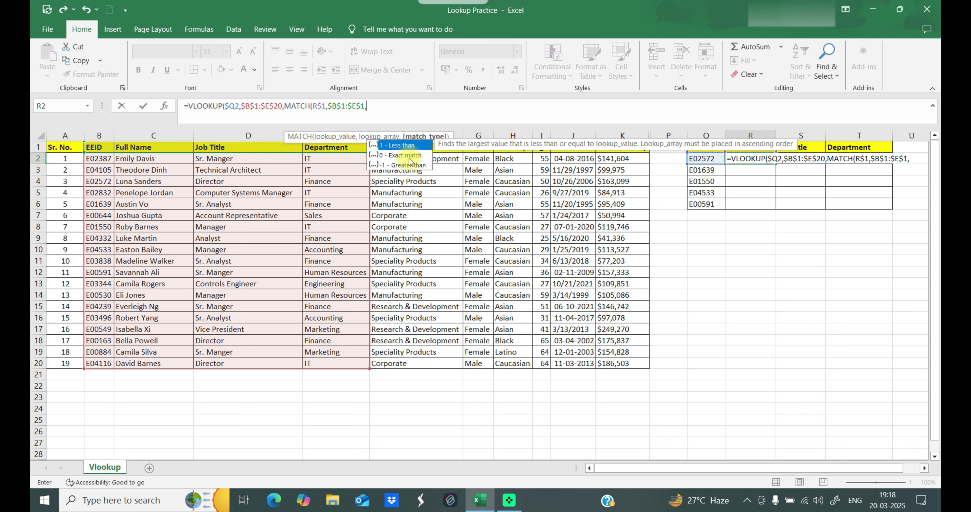
pyautogui.click(401, 156)
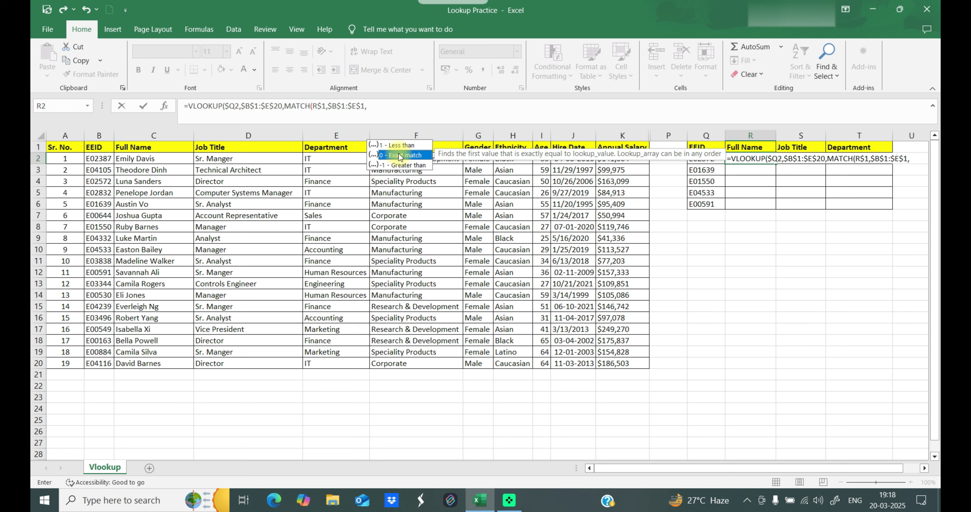
pyautogui.press('Tab')
pyautogui.write(')')
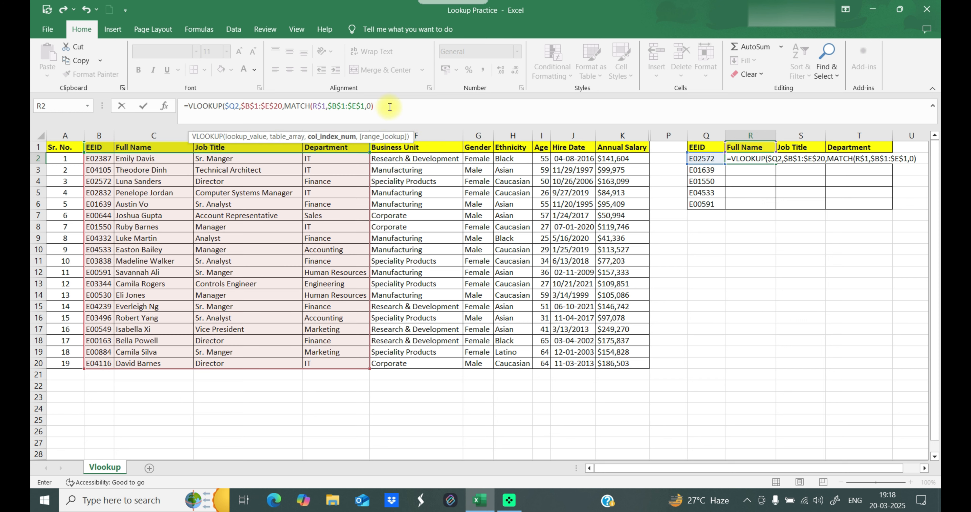
# Complete the R2 VLOOKUP formula with FALSE for an exact match and enter it.
pyautogui.write(',')
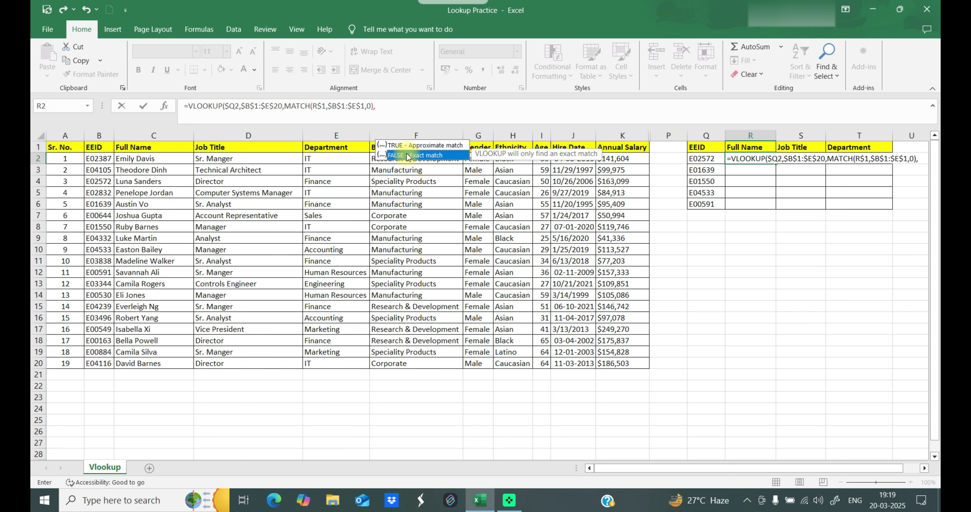
pyautogui.press('Tab')
pyautogui.write(')')
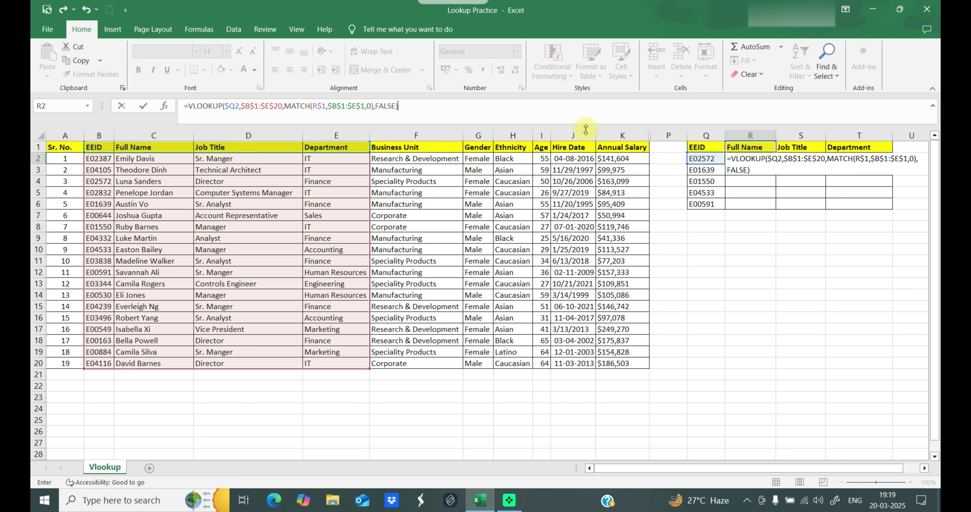
pyautogui.press('Return')
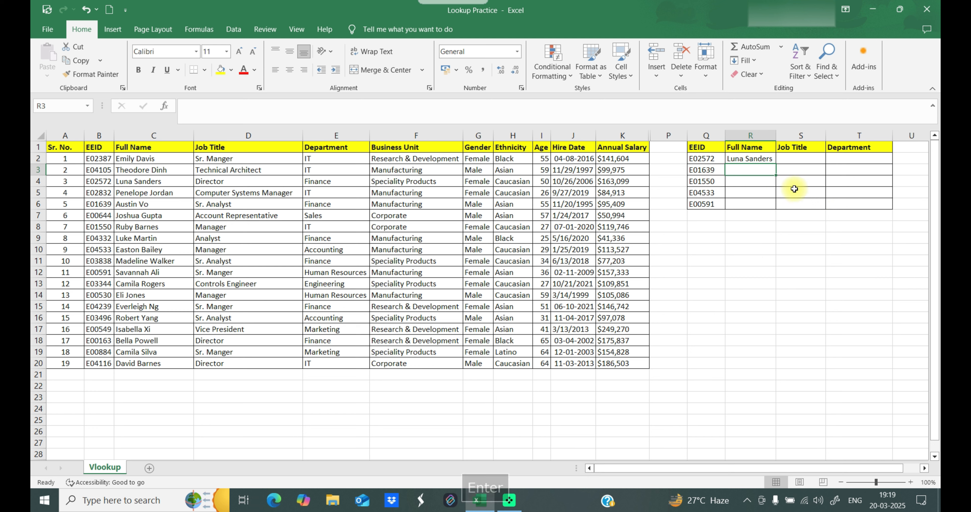
# Fill the VLOOKUP-MATCH formula from R2 across to column T and down to row 6.
pyautogui.click(761, 157)
pyautogui.moveTo(776, 167); pyautogui.dragTo(899, 208)
pyautogui.click(845, 241)
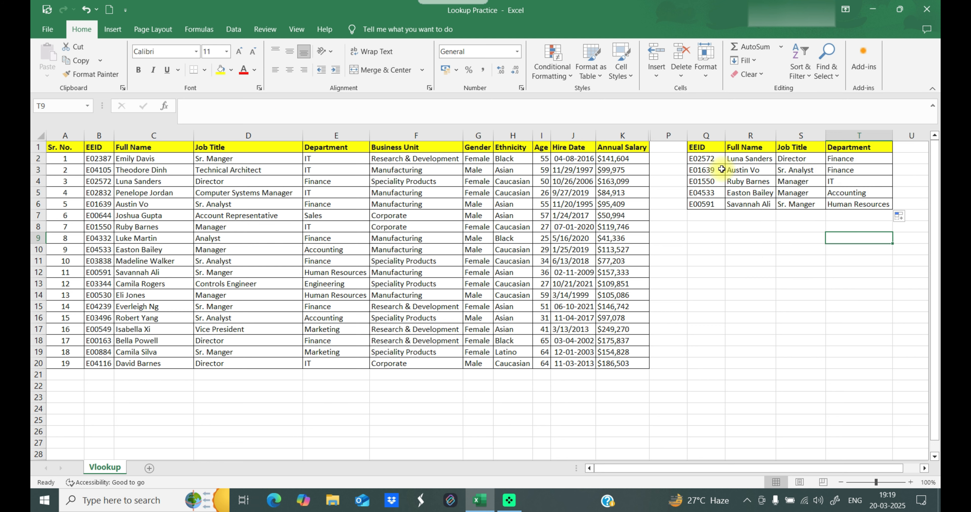
pyautogui.moveTo(701, 148); pyautogui.dragTo(875, 200)
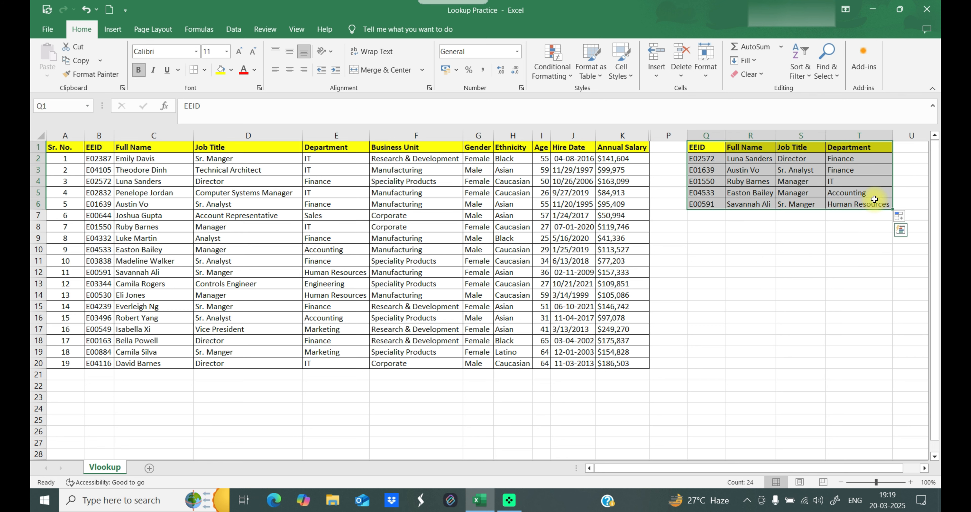
pyautogui.click(779, 240)
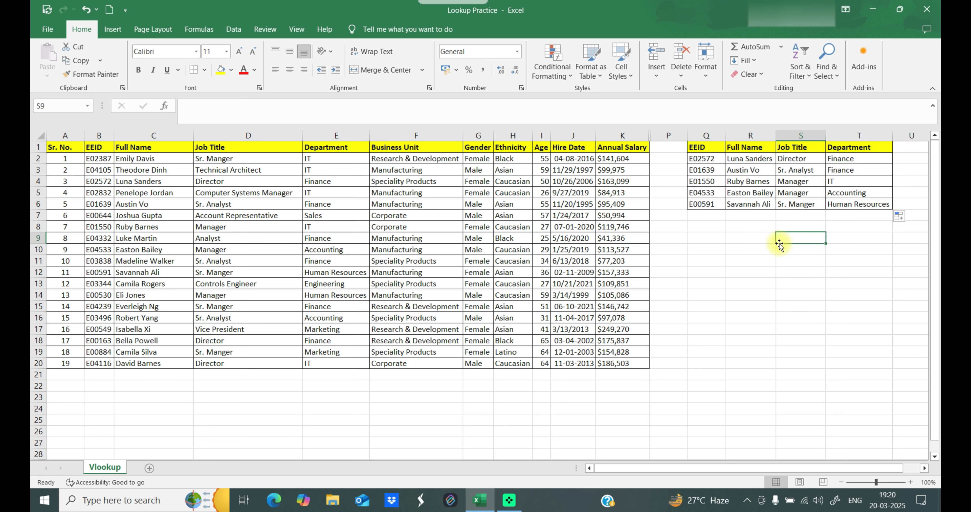